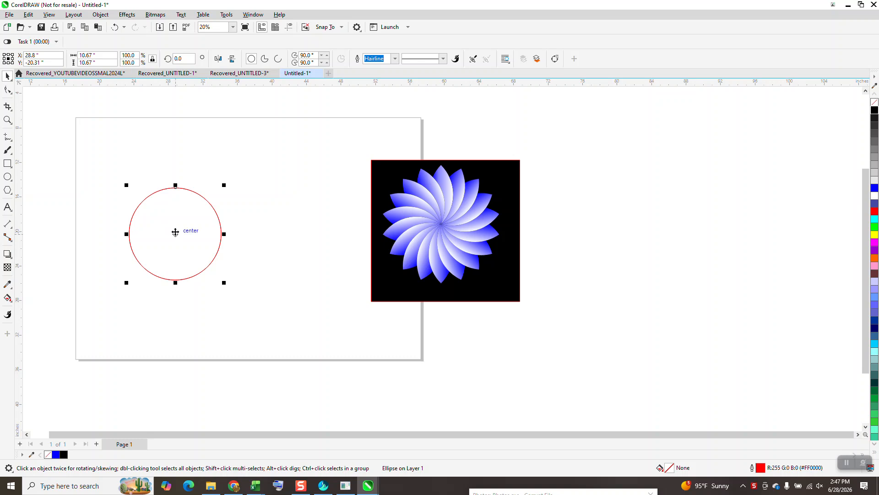
Duplicate the circle about 7.7 inches to its right and fill the overlapping region blue with Smart Fill.
{"action": "right_click", "coordinate": [243, 235]}
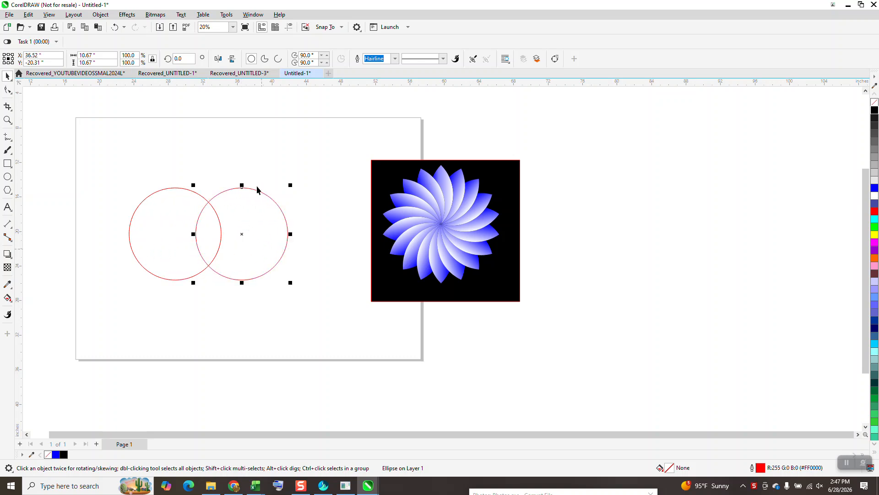
{"action": "left_click", "coordinate": [8, 298]}
{"action": "left_click", "coordinate": [12, 304]}
{"action": "left_click", "coordinate": [39, 309]}
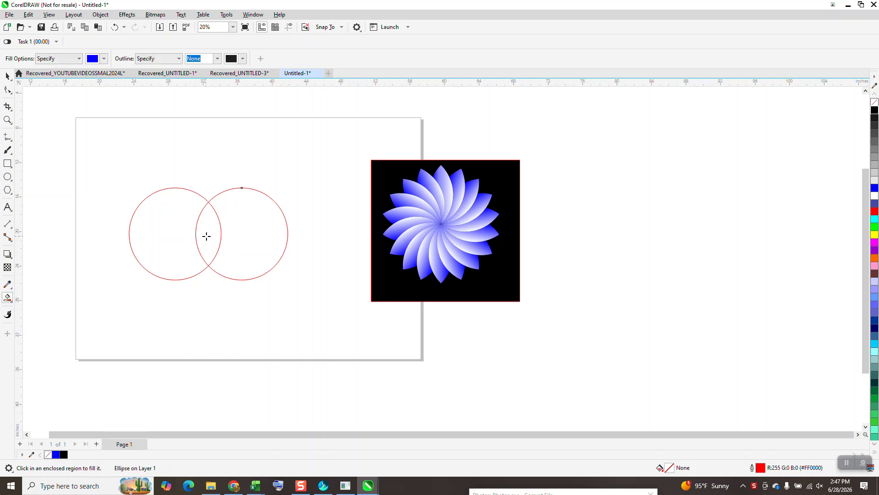
{"action": "left_click", "coordinate": [206, 236]}
Separate the blue petal from the two circles, delete the circles, and place the petal in the upper middle of the page.
{"action": "key", "text": "space"}
{"action": "left_click_drag", "start_coordinate": [220, 202], "coordinate": [237, 120]}
{"action": "left_click_drag", "start_coordinate": [124, 171], "coordinate": [333, 316]}
{"action": "key", "text": "Delete"}
{"action": "left_click", "coordinate": [226, 152]}
{"action": "left_click_drag", "start_coordinate": [226, 151], "coordinate": [251, 193]}
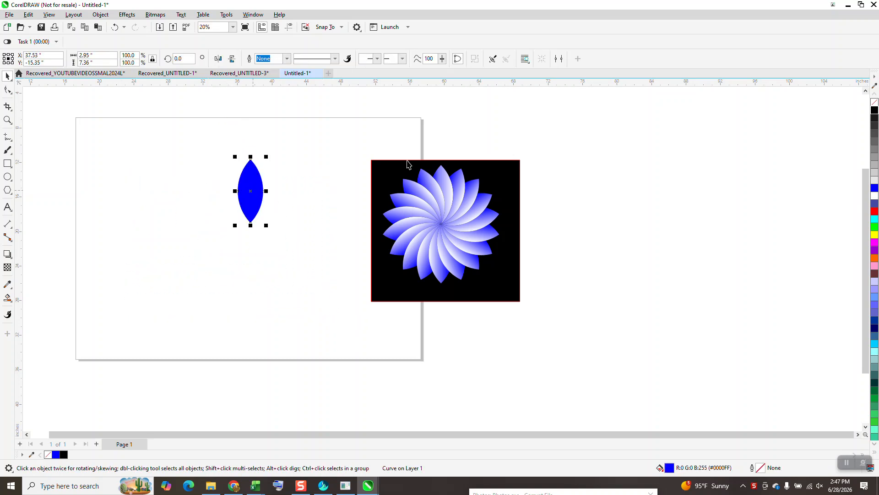
Remove the petal's fill, give it a black outline, and place a duplicate 40 inches to its right as a spare.
{"action": "left_click", "coordinate": [874, 102]}
{"action": "right_click", "coordinate": [875, 110]}
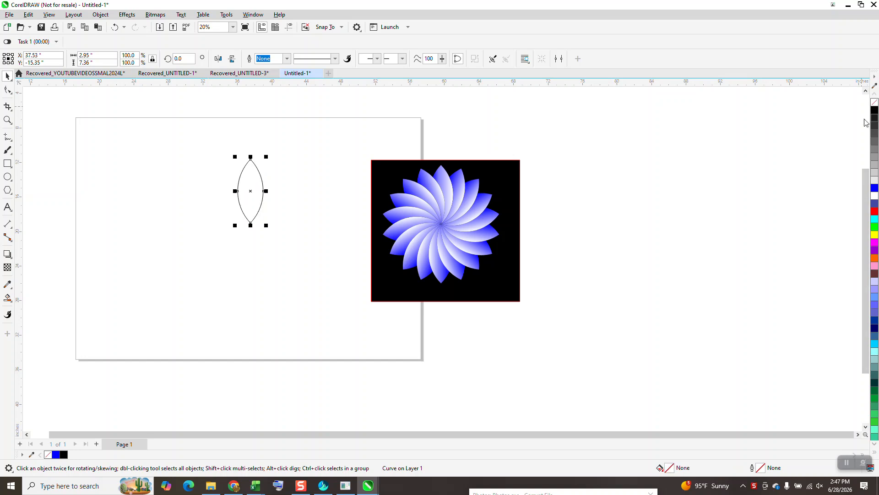
{"action": "key", "text": "plus"}
{"action": "key", "text": "Right"}
{"action": "key", "text": "Right"}
{"action": "key", "text": "Right"}
{"action": "key", "text": "Right"}
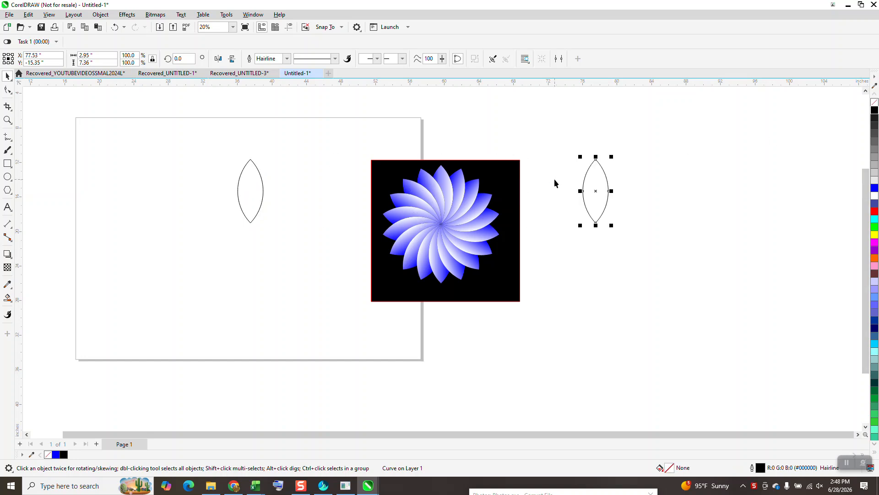
Move the rotation centre of the page's petal to its bottom tip and create a copy rotated by 20 degrees.
{"action": "left_click", "coordinate": [251, 190]}
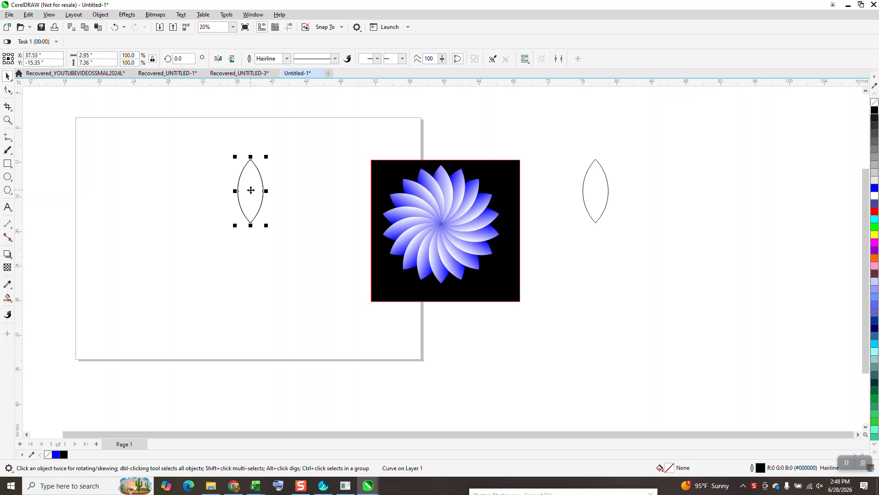
{"action": "left_click", "coordinate": [255, 192]}
{"action": "left_click_drag", "start_coordinate": [250, 239], "coordinate": [250, 223]}
{"action": "left_click", "coordinate": [183, 58]}
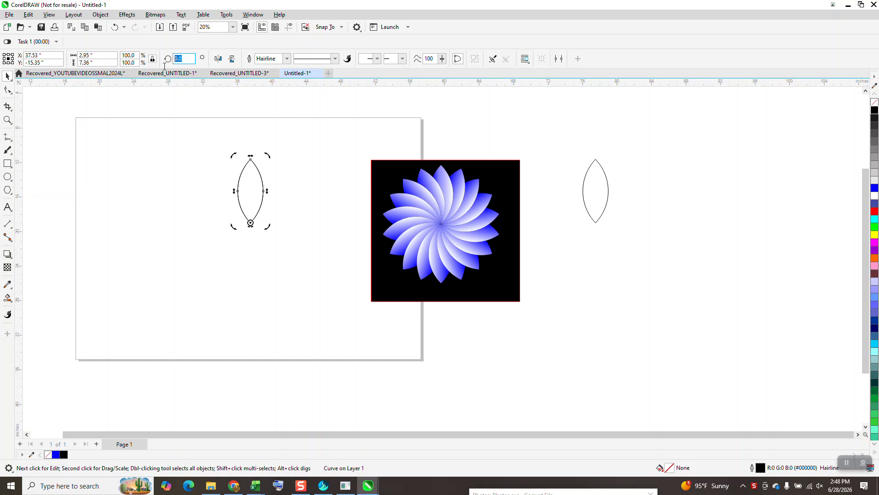
{"action": "type", "text": "20"}
{"action": "key", "text": "Return"}
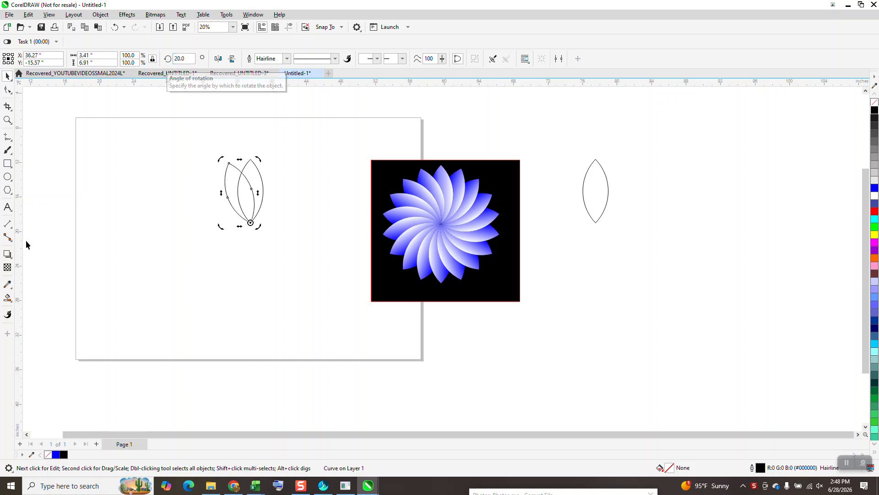
Fill the crescent on the right side of the two overlapping petals blue with Smart Fill.
{"action": "left_click", "coordinate": [7, 299]}
{"action": "left_click", "coordinate": [255, 173]}
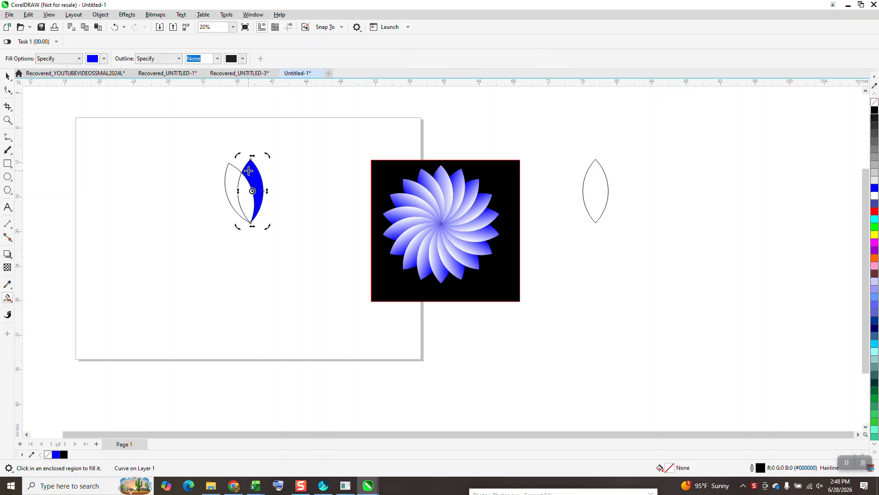
{"action": "left_click", "coordinate": [8, 75]}
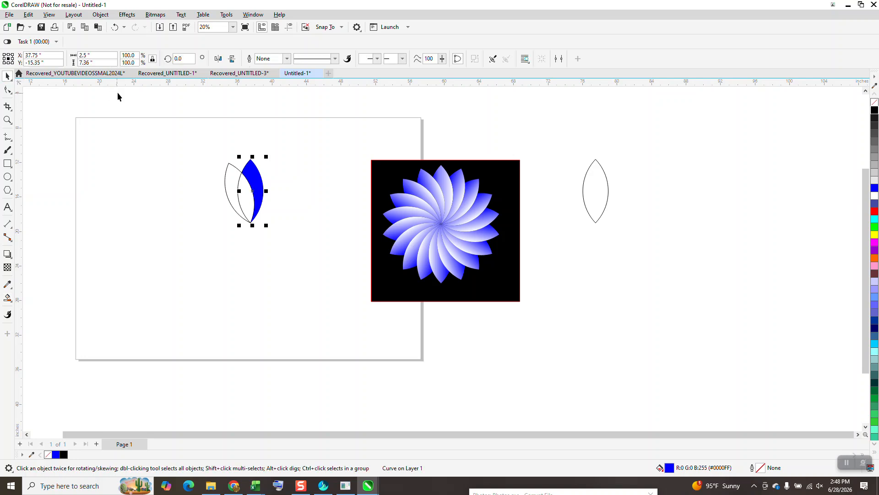
Move the blue crescent clear of the petal outlines, delete the outlines, and return the crescent to their place.
{"action": "left_click_drag", "start_coordinate": [253, 191], "coordinate": [166, 191]}
{"action": "left_click_drag", "start_coordinate": [193, 149], "coordinate": [315, 253]}
{"action": "key", "text": "Delete"}
{"action": "left_click", "coordinate": [173, 194]}
{"action": "left_click_drag", "start_coordinate": [173, 195], "coordinate": [259, 190]}
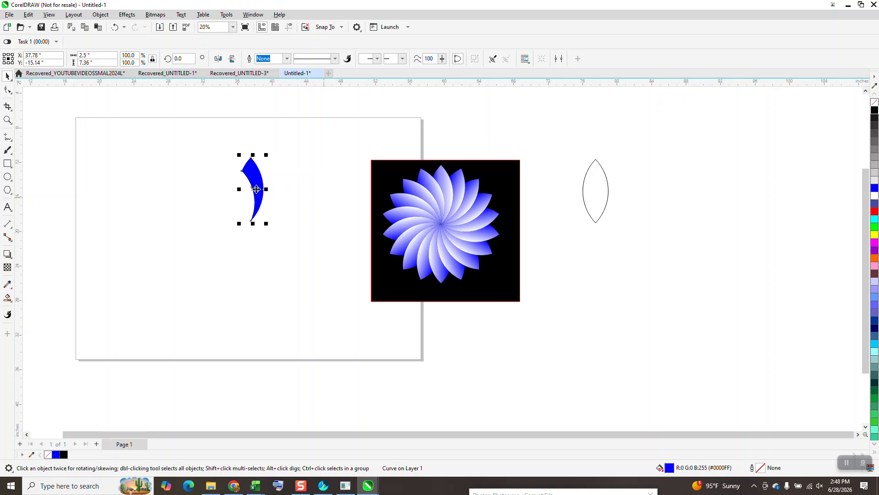
Create a copy of the blue crescent rotated by 20 degrees around its bottom tip.
{"action": "left_click", "coordinate": [255, 188]}
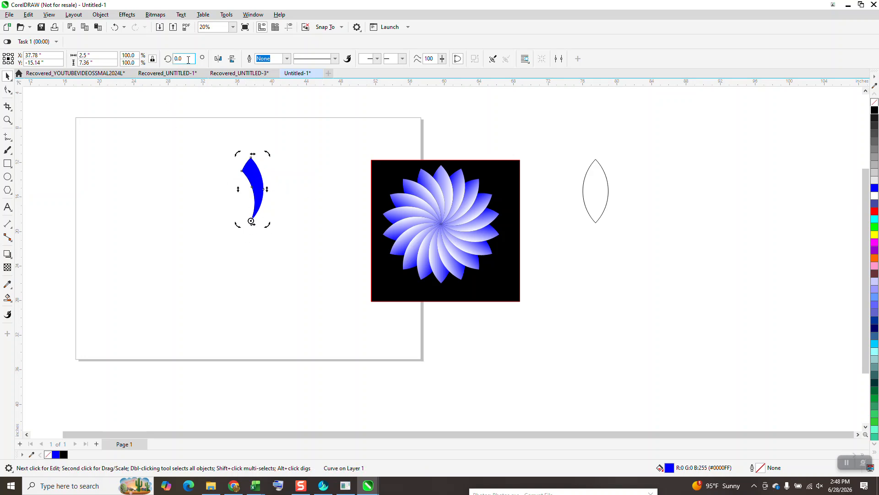
{"action": "type", "text": "20"}
{"action": "key", "text": "Return"}
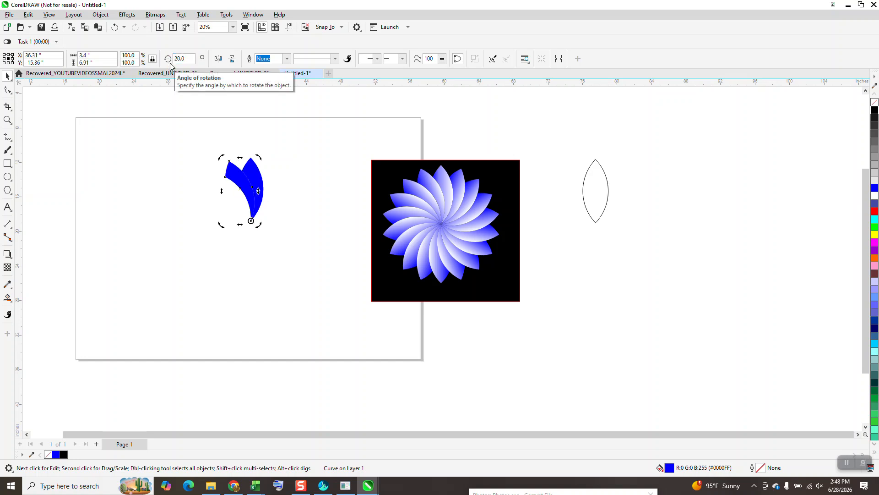
Repeat the 20-degree rotated duplication until the crescents complete a full circular flower.
{"action": "key", "text": "ctrl+d"}
{"action": "key", "text": "ctrl+d"}
{"action": "key", "text": "ctrl+d"}
{"action": "key", "text": "ctrl+d"}
{"action": "key", "text": "ctrl+d"}
{"action": "key", "text": "ctrl+d"}
{"action": "key", "text": "ctrl+d"}
{"action": "key", "text": "ctrl+d"}
{"action": "key", "text": "ctrl+d"}
{"action": "key", "text": "ctrl+d"}
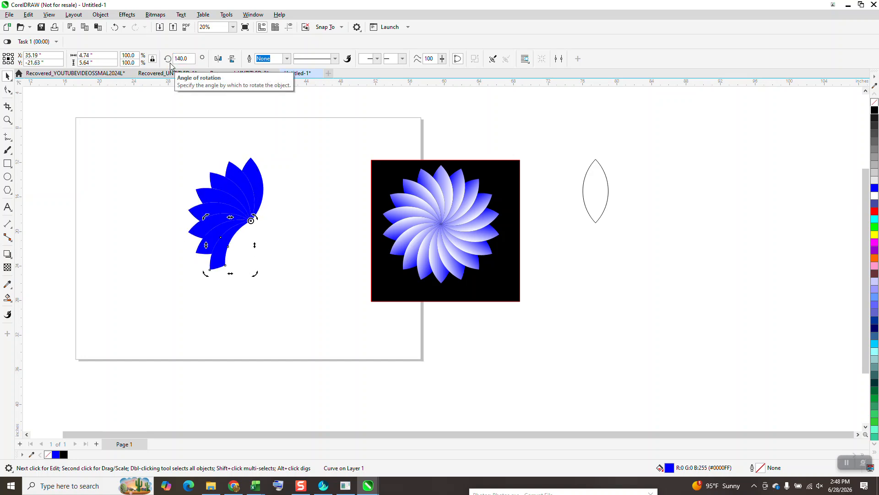
{"action": "key", "text": "ctrl+d"}
{"action": "key", "text": "ctrl+d"}
{"action": "key", "text": "ctrl+d"}
{"action": "key", "text": "ctrl+d"}
{"action": "key", "text": "ctrl+d"}
{"action": "key", "text": "ctrl+d"}
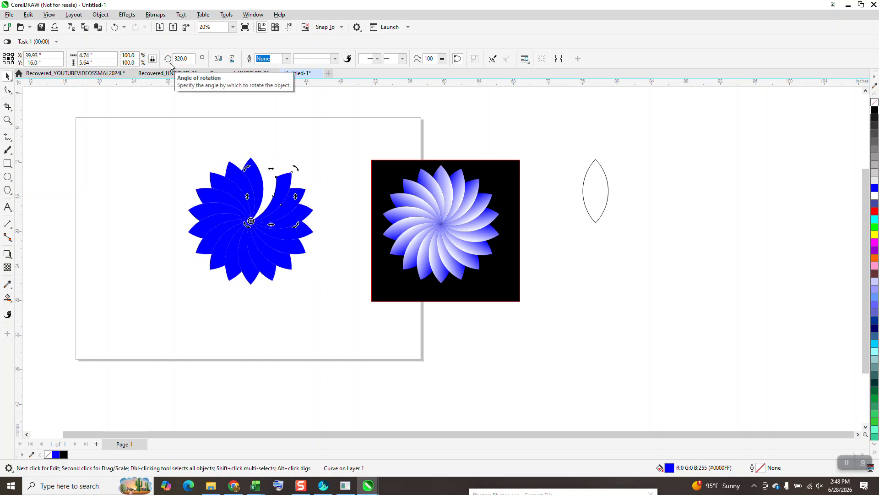
Select all petals of the blue flower and apply a blue-to-white fountain fill with the Interactive Fill tool.
{"action": "left_click_drag", "start_coordinate": [152, 116], "coordinate": [341, 323]}
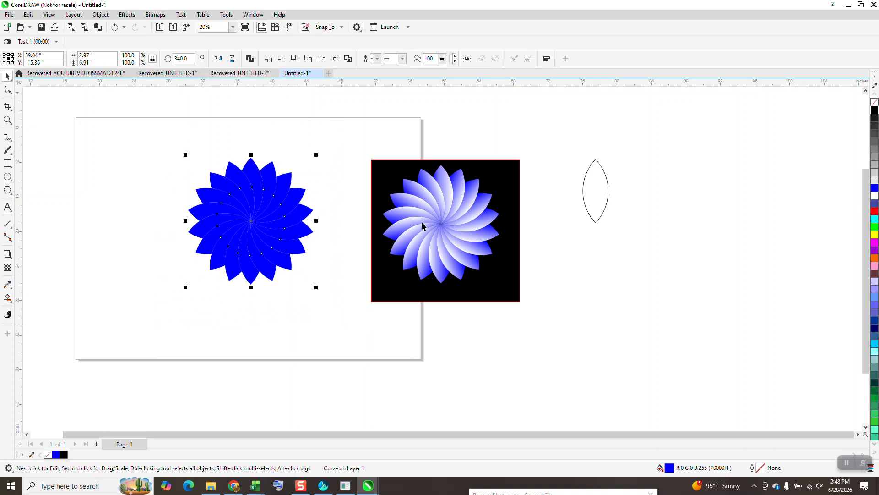
{"action": "left_click", "coordinate": [9, 300]}
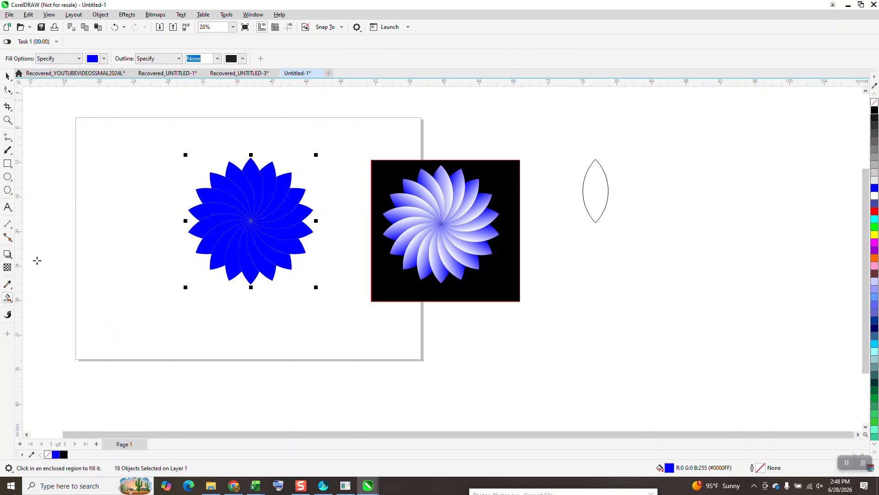
{"action": "left_click", "coordinate": [14, 304]}
{"action": "left_click", "coordinate": [41, 296]}
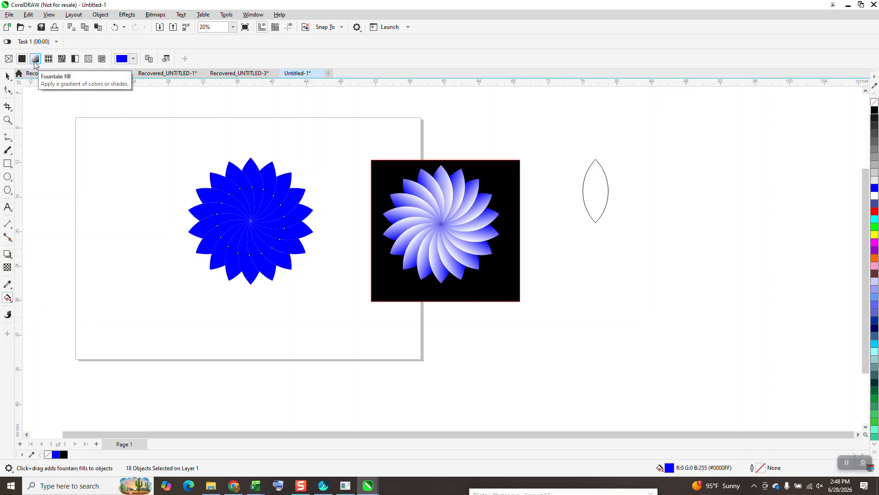
{"action": "left_click", "coordinate": [35, 58]}
{"action": "left_click", "coordinate": [7, 76]}
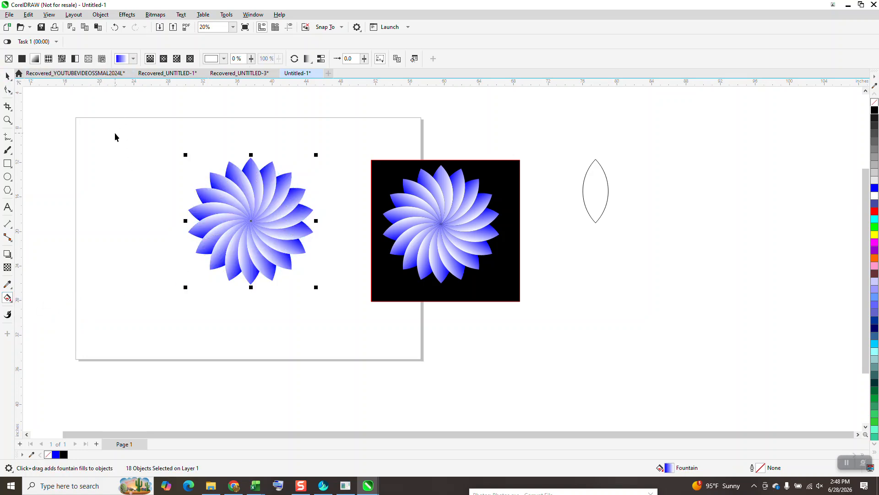
Preview the gradient flower against the black rectangle and move the rectangle back behind the reference flower.
{"action": "left_click_drag", "start_coordinate": [394, 187], "coordinate": [195, 175]}
{"action": "left_click_drag", "start_coordinate": [305, 171], "coordinate": [488, 176]}
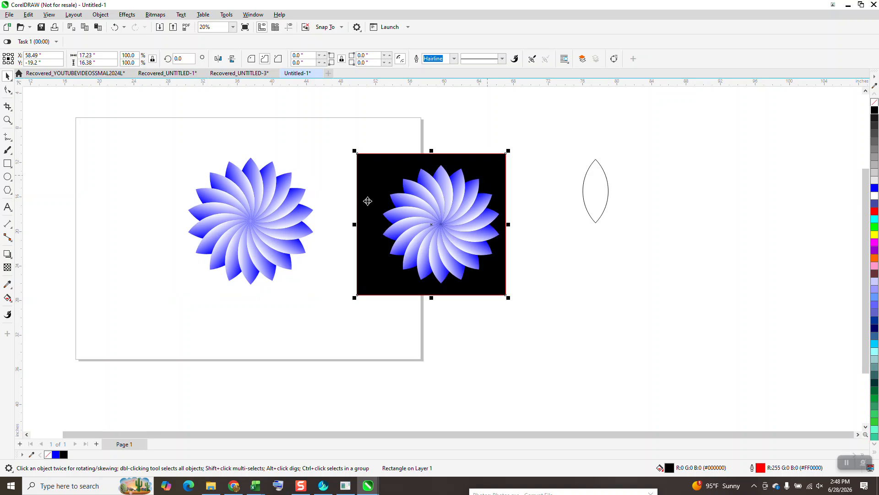
{"action": "left_click", "coordinate": [290, 209]}
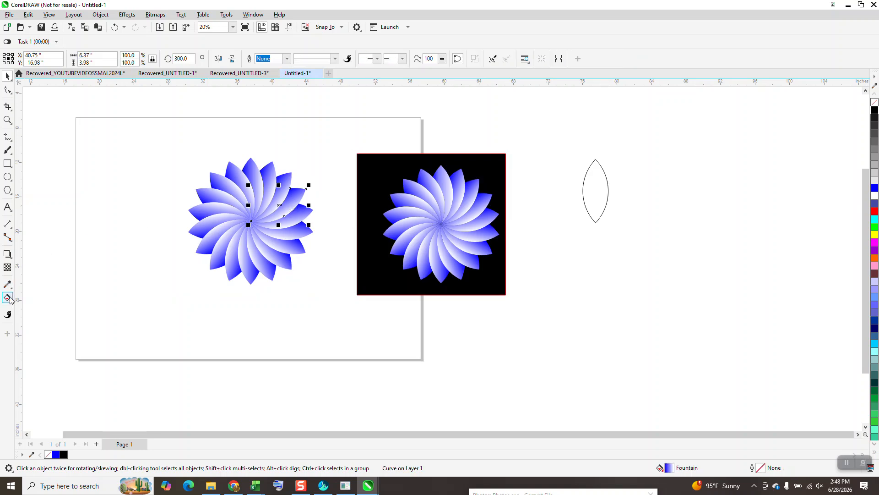
{"action": "left_click", "coordinate": [202, 136]}
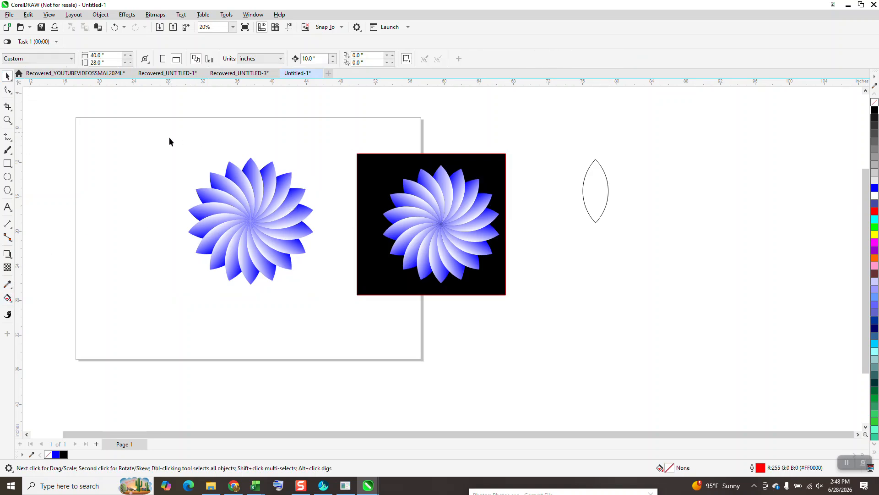
Try red on a blue gradient node of one petal in the selected flower, and undo the colour change.
{"action": "left_click_drag", "start_coordinate": [338, 315], "coordinate": [338, 315]}
{"action": "left_click", "coordinate": [8, 297]}
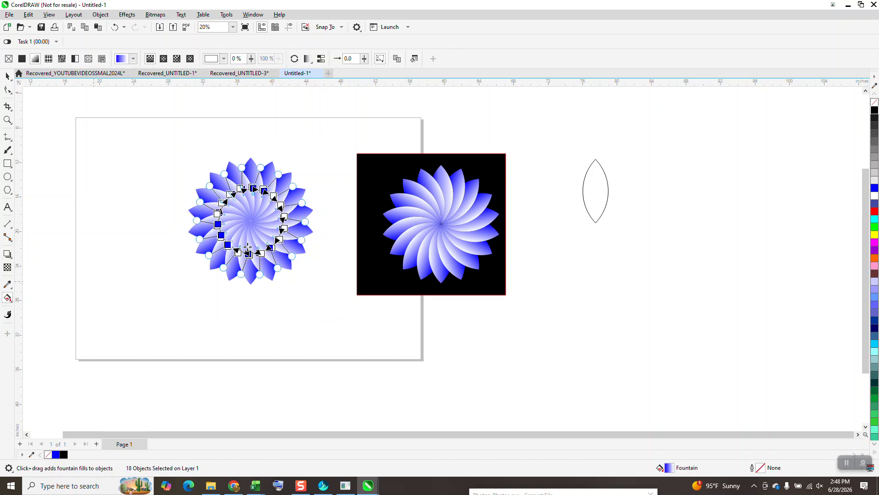
{"action": "left_click", "coordinate": [7, 120]}
{"action": "left_click_drag", "start_coordinate": [200, 157], "coordinate": [387, 320]}
{"action": "left_click", "coordinate": [7, 298]}
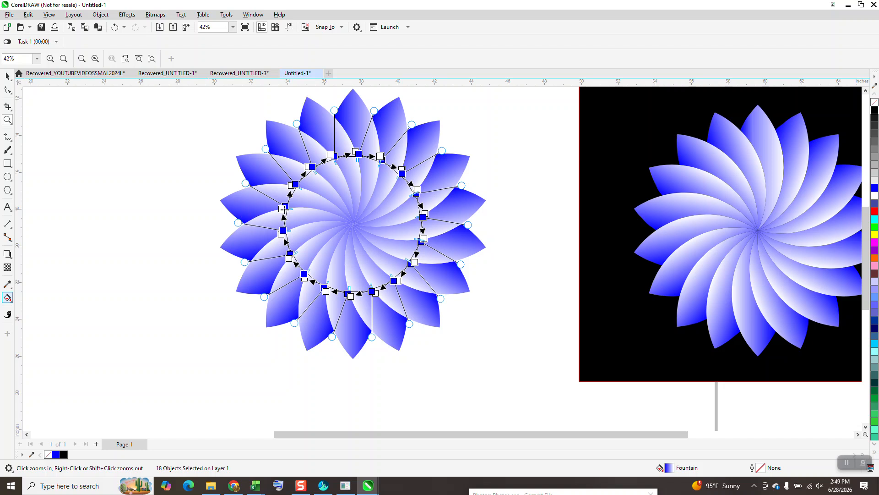
{"action": "left_click_drag", "start_coordinate": [855, 219], "coordinate": [359, 154]}
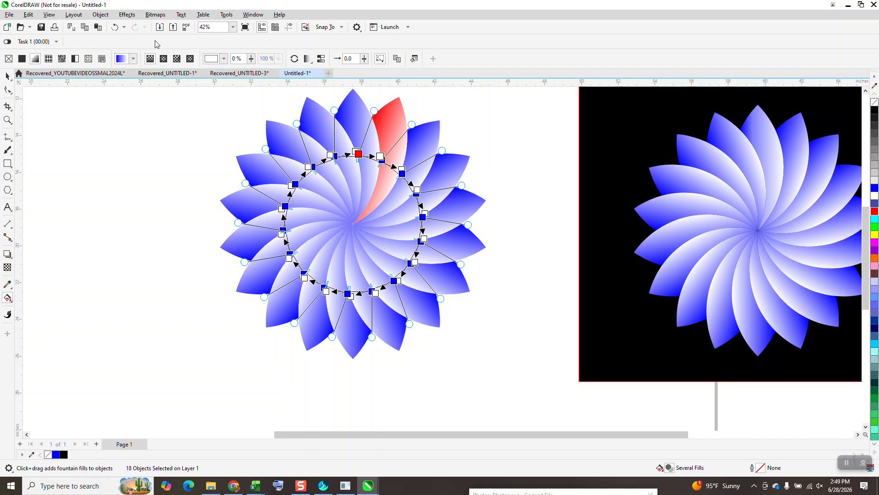
{"action": "left_click", "coordinate": [115, 27]}
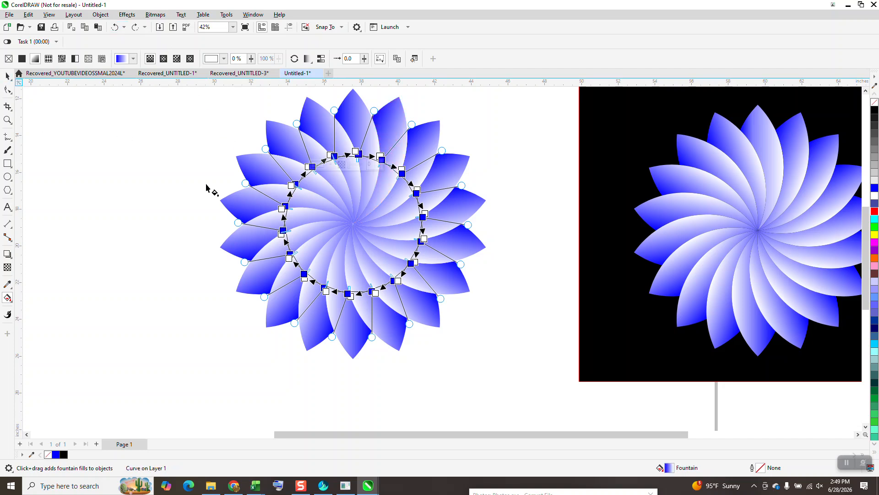
Delete all petals of the gradient flower on the page, keeping the reference flower and the spare petal.
{"action": "scroll", "coordinate": [215, 179], "scroll_direction": "down", "scroll_amount": 3}
{"action": "key", "text": "space"}
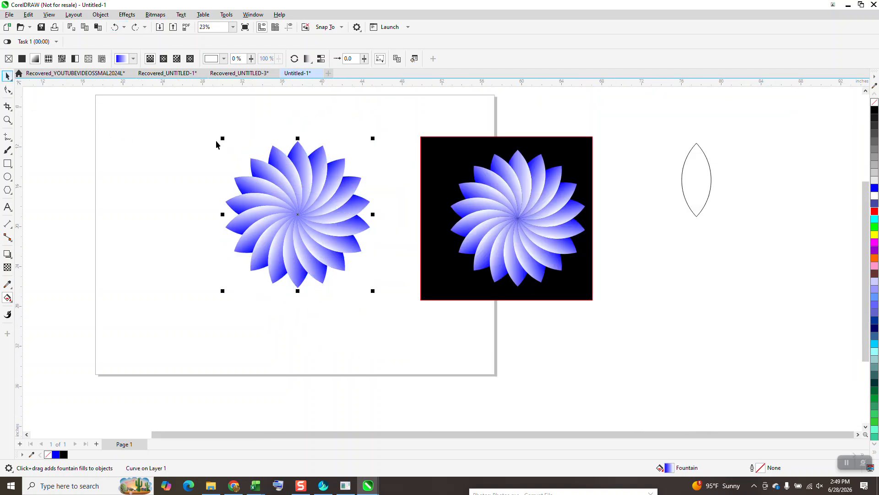
{"action": "left_click_drag", "start_coordinate": [213, 130], "coordinate": [344, 265]}
{"action": "left_click_drag", "start_coordinate": [385, 302], "coordinate": [386, 302]}
{"action": "key", "text": "Delete"}
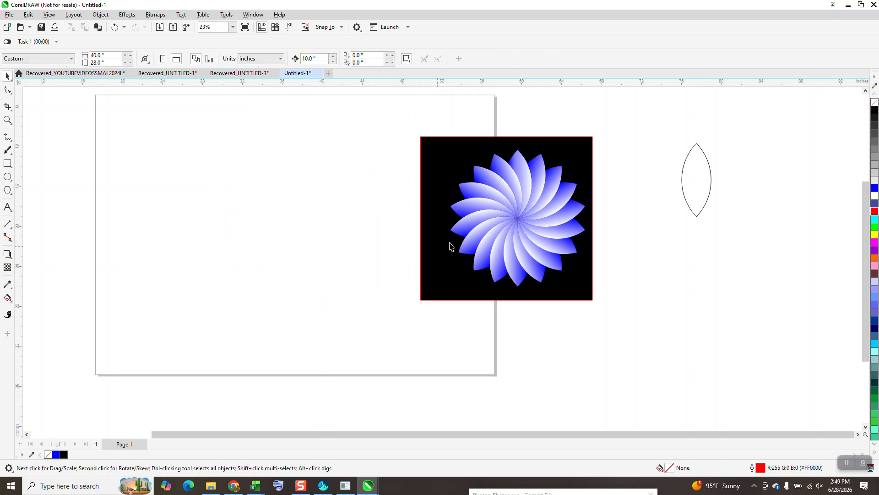
Move the spare petal outline onto the page and create a copy rotated by 20 degrees around its bottom tip.
{"action": "left_click_drag", "start_coordinate": [694, 190], "coordinate": [311, 185]}
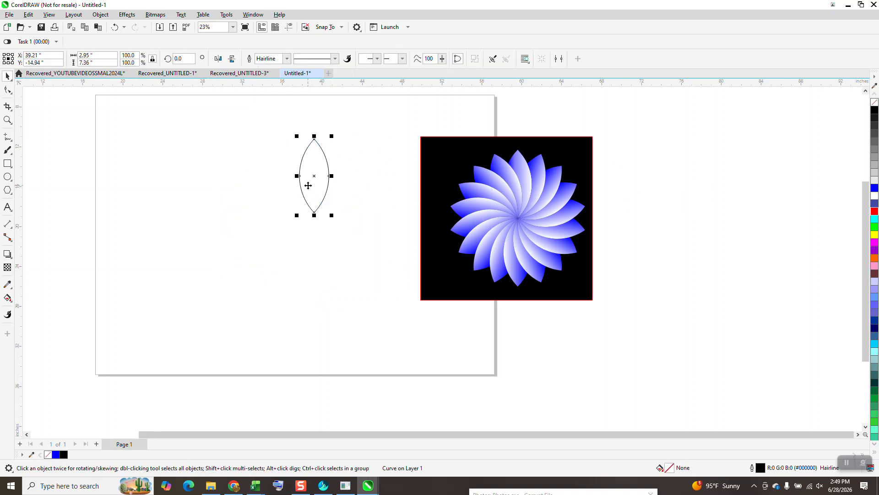
{"action": "left_click", "coordinate": [317, 177]}
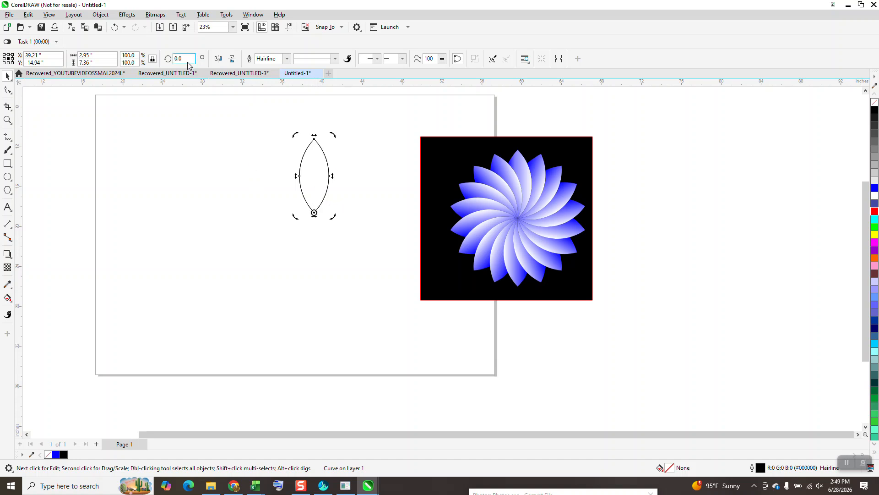
{"action": "type", "text": "20"}
{"action": "key", "text": "Return"}
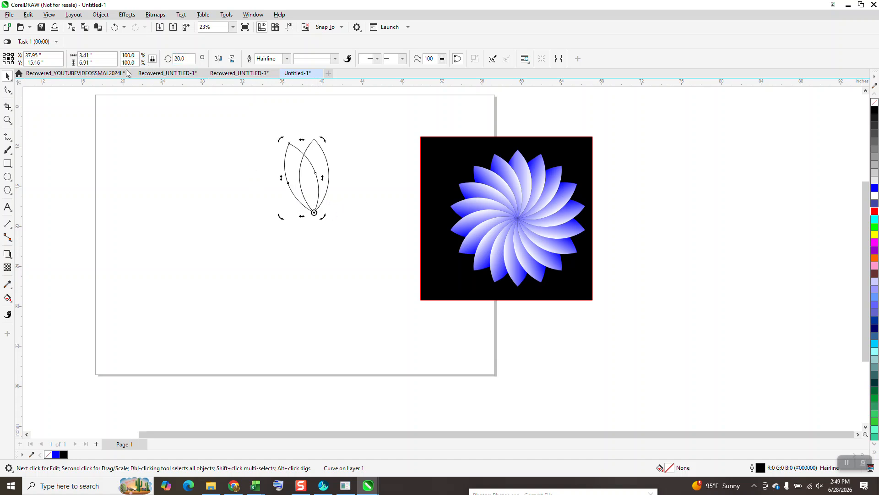
Use Smart Fill to colour the right-hand crescent of the overlapping petal outlines blue.
{"action": "left_click", "coordinate": [8, 297]}
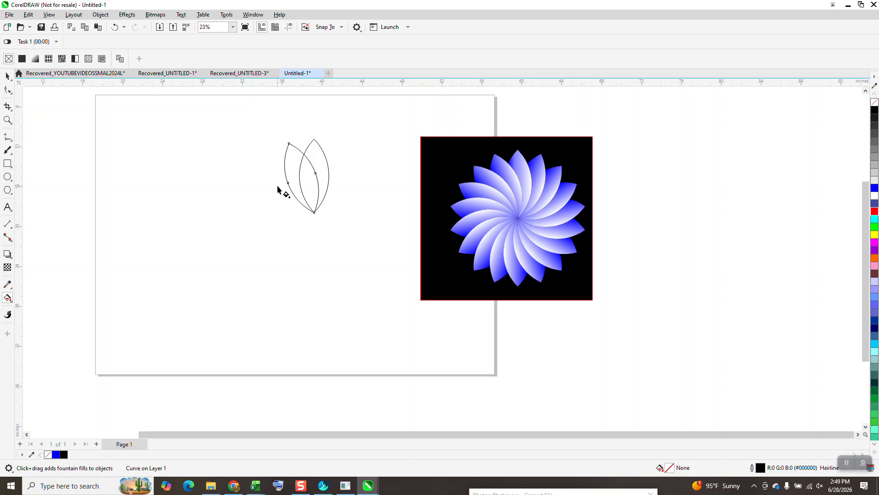
{"action": "left_click", "coordinate": [12, 304]}
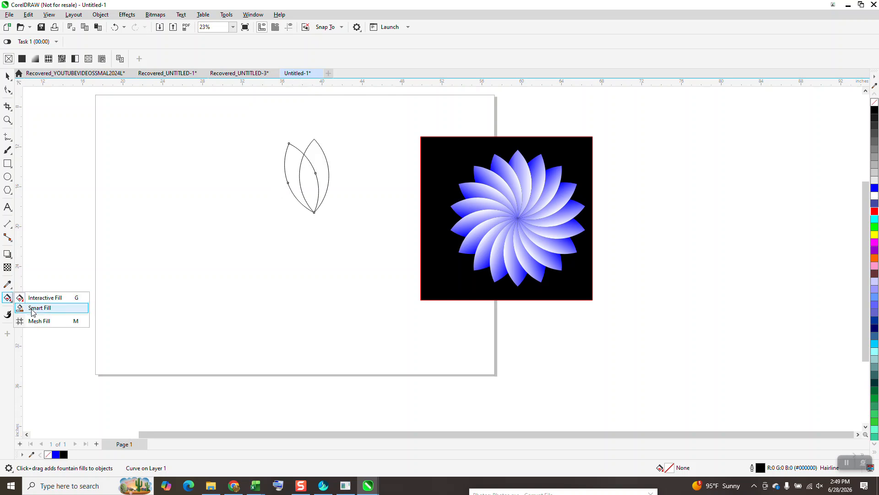
{"action": "left_click", "coordinate": [37, 307]}
{"action": "left_click", "coordinate": [323, 160]}
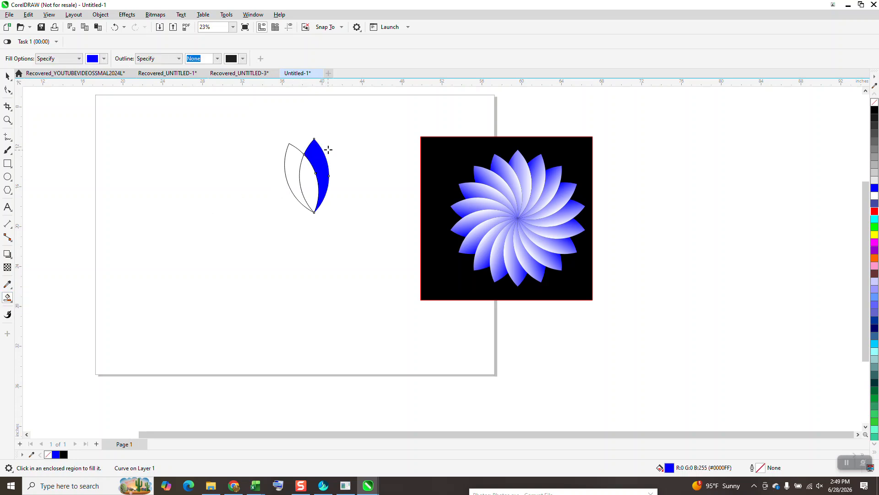
Move the blue crescent to the left of the petal outlines and delete both outlines.
{"action": "left_click_drag", "start_coordinate": [327, 151], "coordinate": [227, 151]}
{"action": "left_click", "coordinate": [7, 76]}
{"action": "left_click_drag", "start_coordinate": [243, 112], "coordinate": [353, 233]}
{"action": "key", "text": "Delete"}
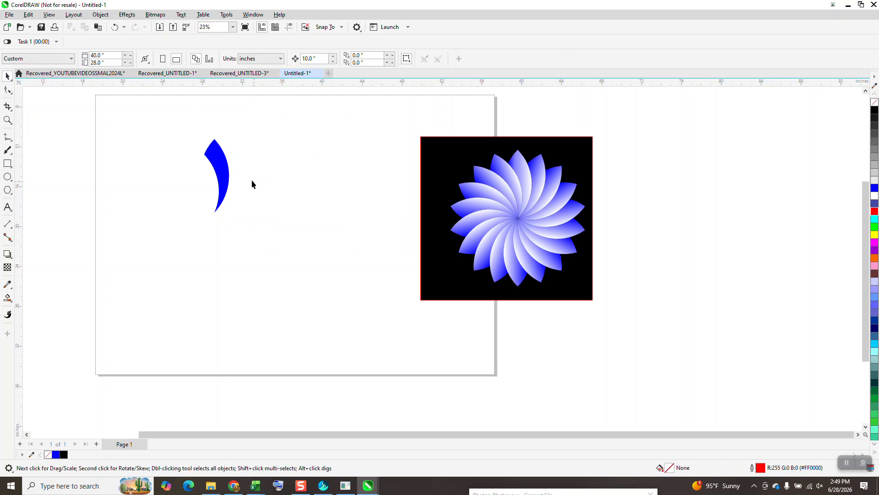
Move the blue crescent toward the middle of the page, clone it, and place the clone near the page's upper-left corner.
{"action": "left_click_drag", "start_coordinate": [228, 173], "coordinate": [301, 187]}
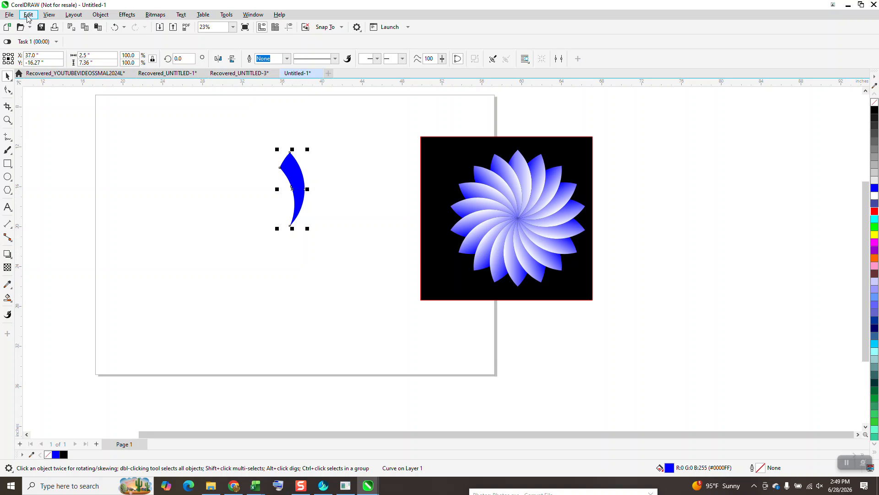
{"action": "left_click", "coordinate": [28, 14]}
{"action": "left_click", "coordinate": [59, 170]}
{"action": "left_click_drag", "start_coordinate": [298, 187], "coordinate": [148, 145]}
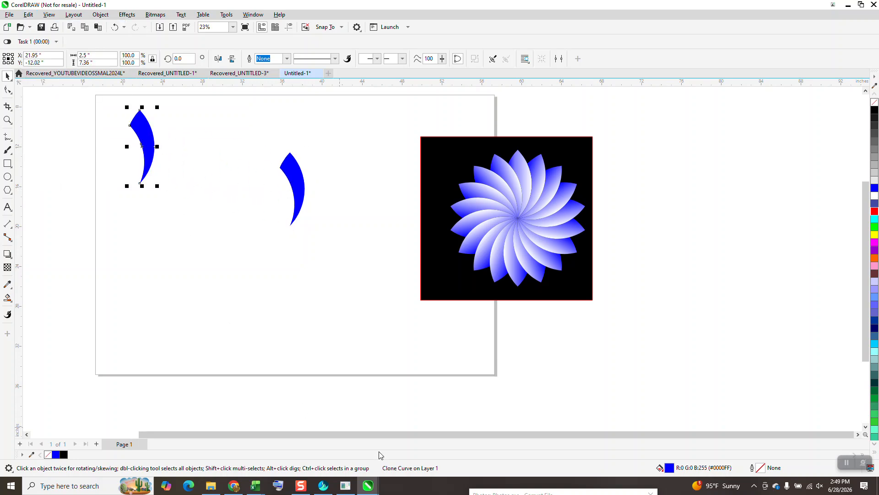
Move the original crescent near the black reference square and bring the clone to the middle of the page.
{"action": "left_click", "coordinate": [300, 185]}
{"action": "left_click", "coordinate": [300, 183]}
{"action": "left_click", "coordinate": [301, 183]}
{"action": "left_click_drag", "start_coordinate": [302, 184], "coordinate": [401, 136]}
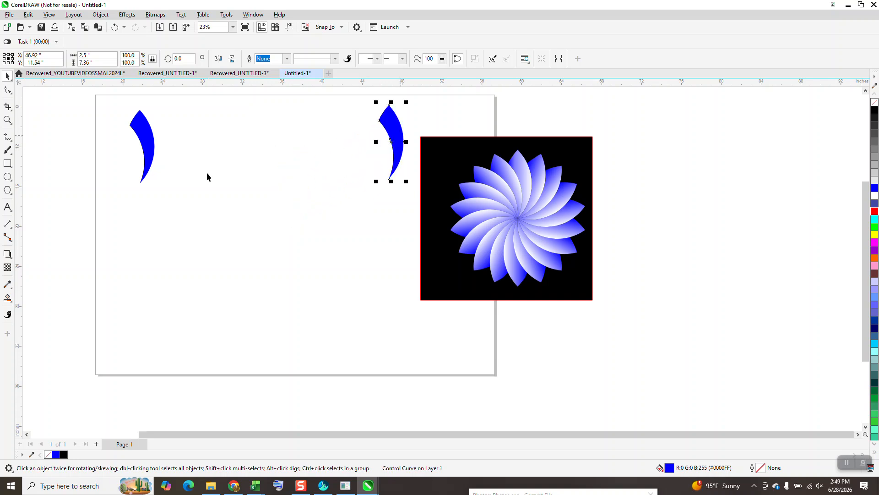
{"action": "mouse_move", "coordinate": [152, 152]}
{"action": "left_mouse_down"}
{"action": "mouse_move", "coordinate": [279, 191]}
{"action": "mouse_move", "coordinate": [303, 172]}
{"action": "left_mouse_up"}
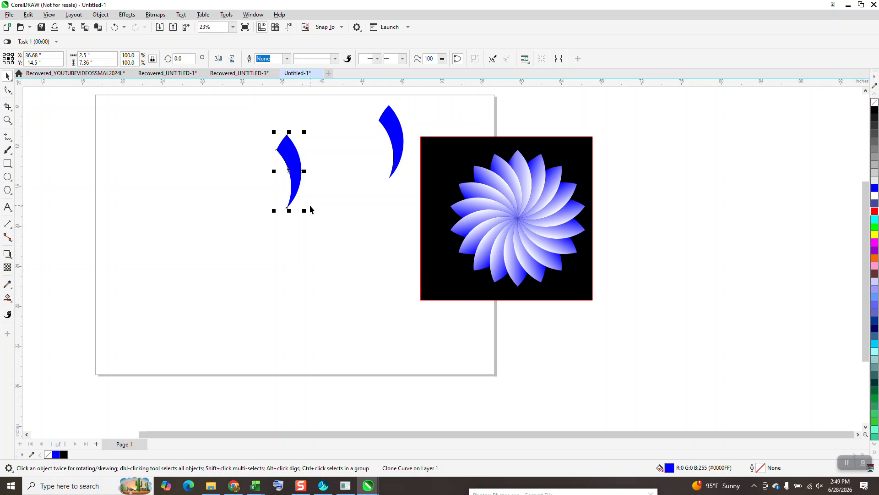
Repeat 20-degree rotated copies of the cloned crescent around its bottom tip until they form a full flower.
{"action": "left_click", "coordinate": [295, 182]}
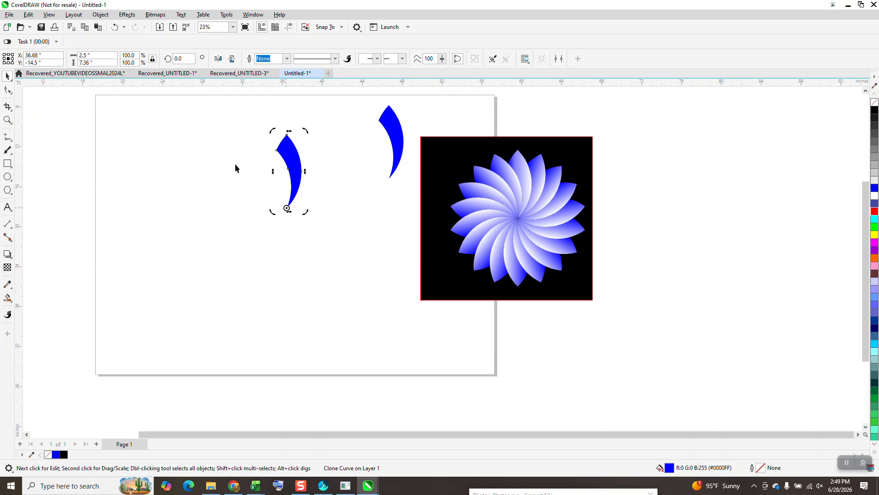
{"action": "type", "text": "20"}
{"action": "key", "text": "Return"}
{"action": "key", "text": "ctrl+d"}
{"action": "key", "text": "ctrl+d"}
{"action": "key", "text": "ctrl+d"}
{"action": "key", "text": "ctrl+d"}
{"action": "key", "text": "ctrl+d"}
{"action": "key", "text": "ctrl+d"}
{"action": "key", "text": "ctrl+d"}
{"action": "key", "text": "ctrl+d"}
{"action": "key", "text": "ctrl+d"}
{"action": "key", "text": "ctrl+d"}
{"action": "key", "text": "ctrl+d"}
{"action": "key", "text": "ctrl+d"}
{"action": "key", "text": "ctrl+d"}
{"action": "key", "text": "ctrl+d"}
{"action": "key", "text": "ctrl+d"}
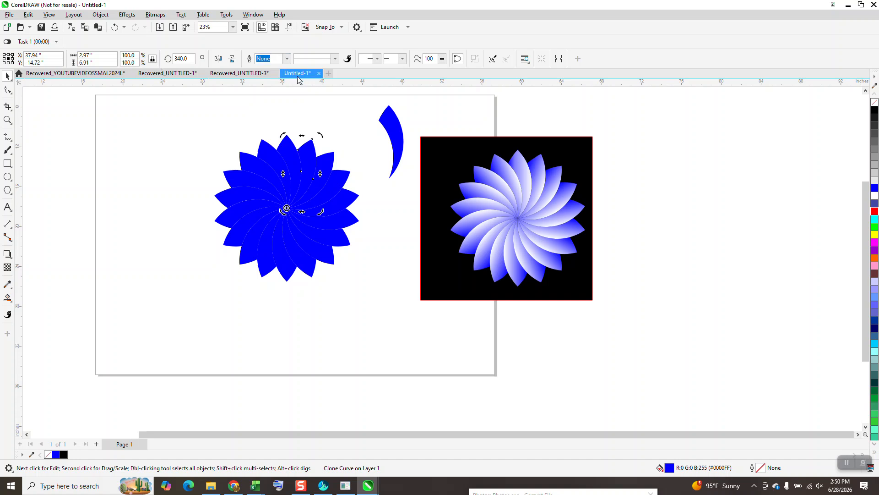
Apply a blue-to-white fountain fill across the original crescent, running from its inner edge to its outer edge.
{"action": "left_click", "coordinate": [393, 139]}
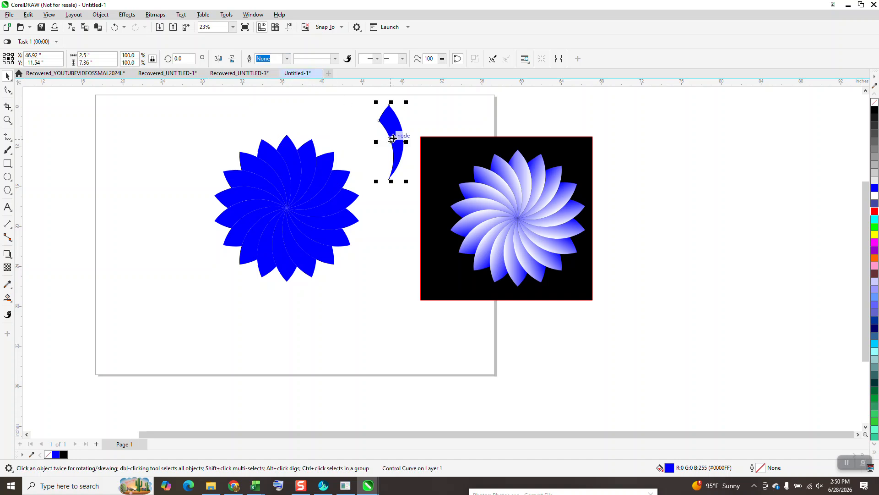
{"action": "left_click", "coordinate": [12, 304]}
{"action": "left_click", "coordinate": [36, 298]}
{"action": "left_click_drag", "start_coordinate": [391, 139], "coordinate": [379, 114]}
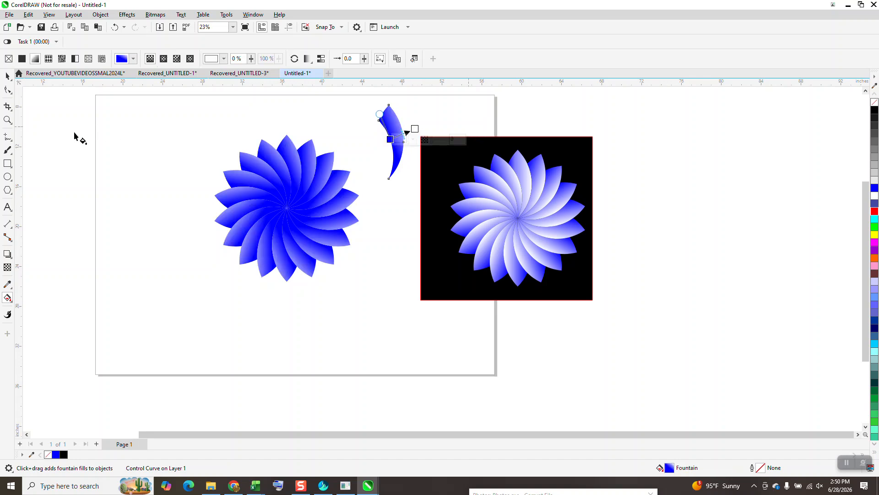
{"action": "left_click", "coordinate": [7, 120]}
{"action": "left_click_drag", "start_coordinate": [332, 98], "coordinate": [395, 153]}
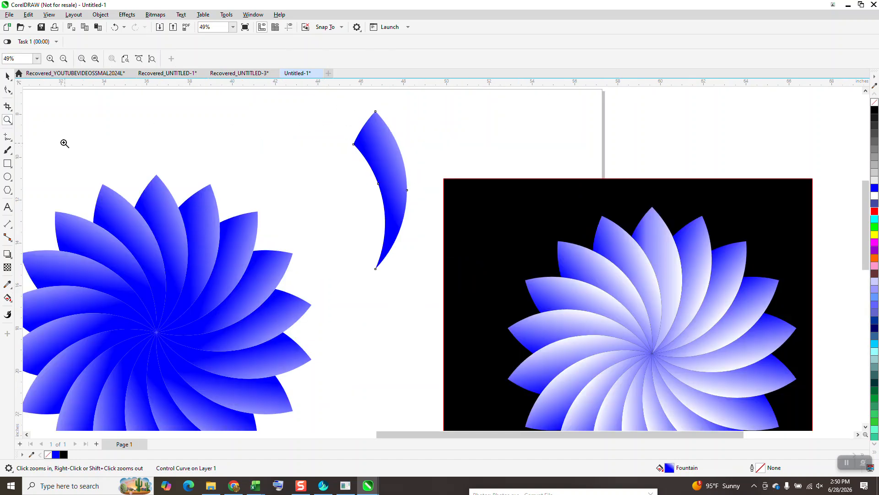
{"action": "left_click", "coordinate": [7, 298]}
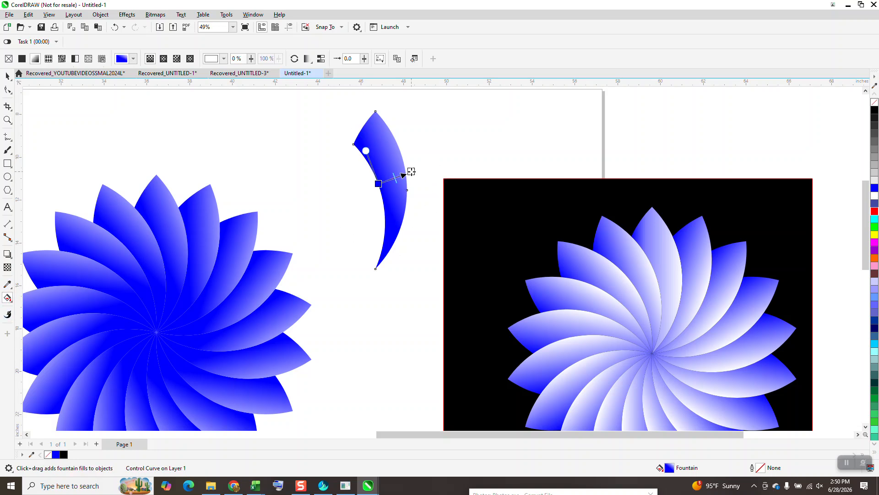
{"action": "left_click", "coordinate": [412, 172]}
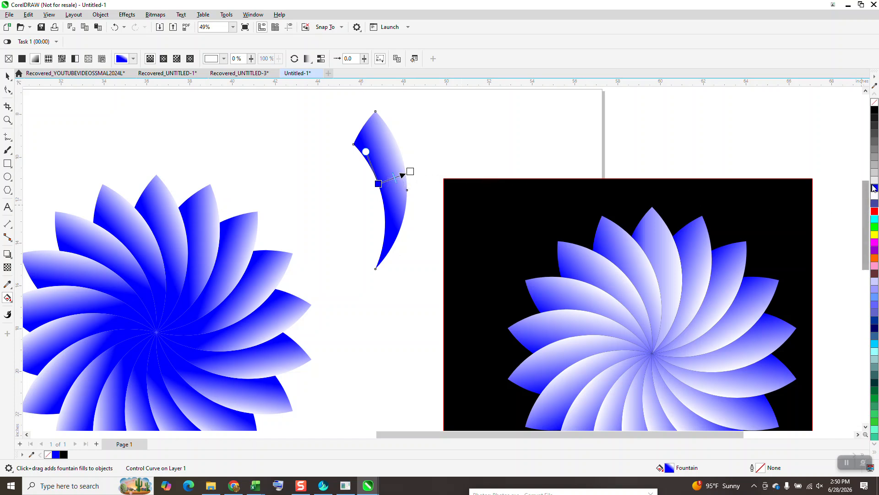
Change the original crescent's fountain fill colours to white at the inner edge and black at the outer edge.
{"action": "left_click_drag", "start_coordinate": [876, 114], "coordinate": [410, 173]}
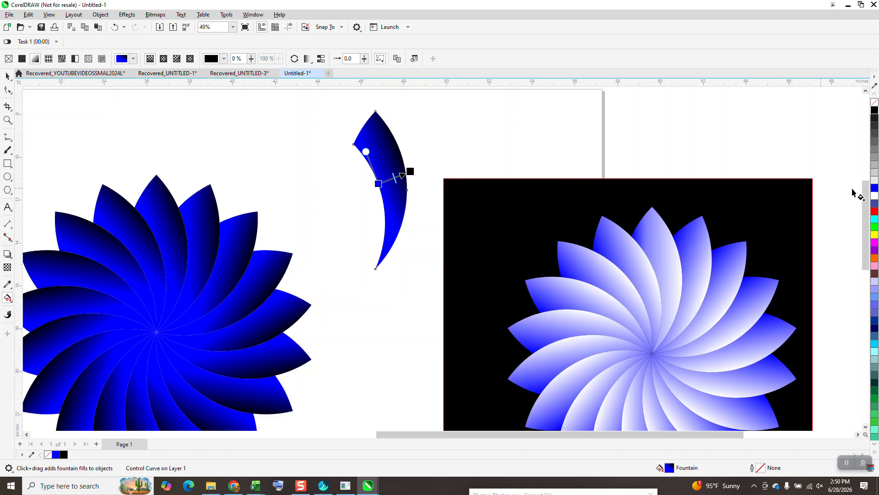
{"action": "left_click_drag", "start_coordinate": [876, 197], "coordinate": [379, 182]}
Move the black background square from the blue reference flower to behind the new black-and-white flower.
{"action": "scroll", "coordinate": [378, 183], "scroll_direction": "down", "scroll_amount": 2}
{"action": "key", "text": "space"}
{"action": "left_click_drag", "start_coordinate": [453, 238], "coordinate": [133, 220]}
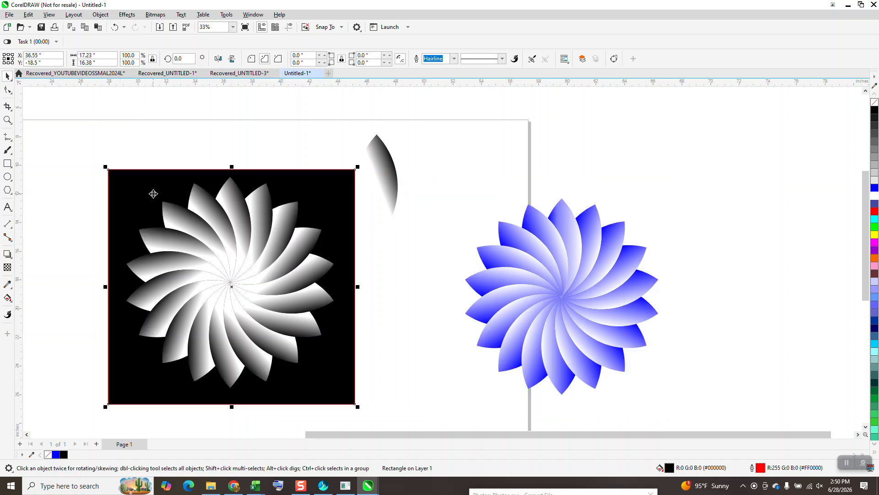
Try running the original crescent's fountain fill lengthwise, with black near the upper tip and white toward the lower end.
{"action": "left_click", "coordinate": [387, 186]}
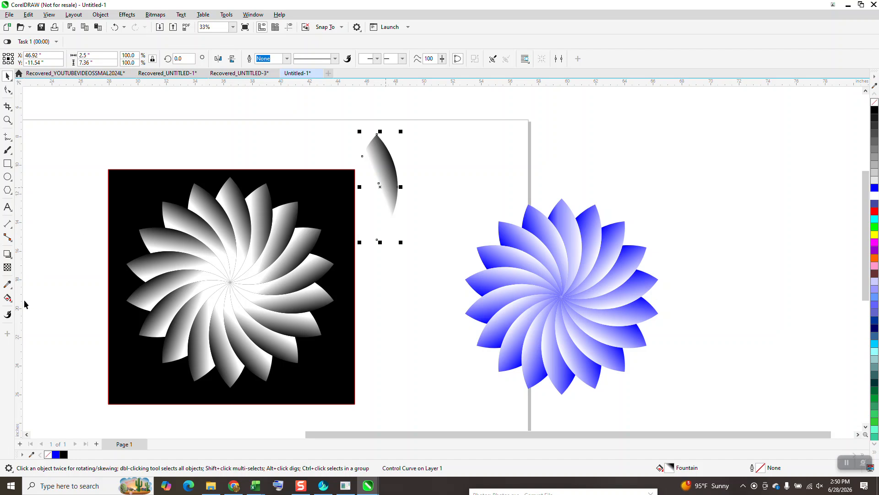
{"action": "left_click", "coordinate": [8, 298]}
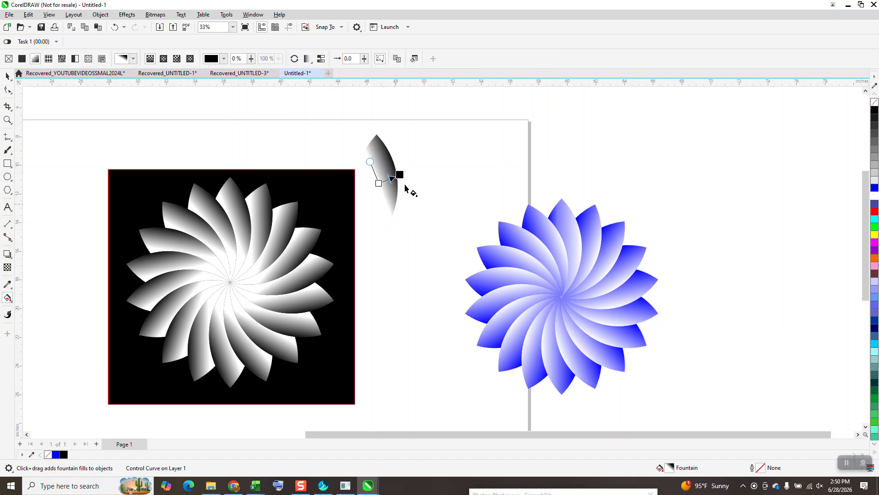
{"action": "mouse_move", "coordinate": [399, 174]}
{"action": "left_mouse_down"}
{"action": "mouse_move", "coordinate": [357, 178]}
{"action": "mouse_move", "coordinate": [355, 198]}
{"action": "mouse_move", "coordinate": [382, 184]}
{"action": "mouse_move", "coordinate": [373, 143]}
{"action": "left_mouse_up"}
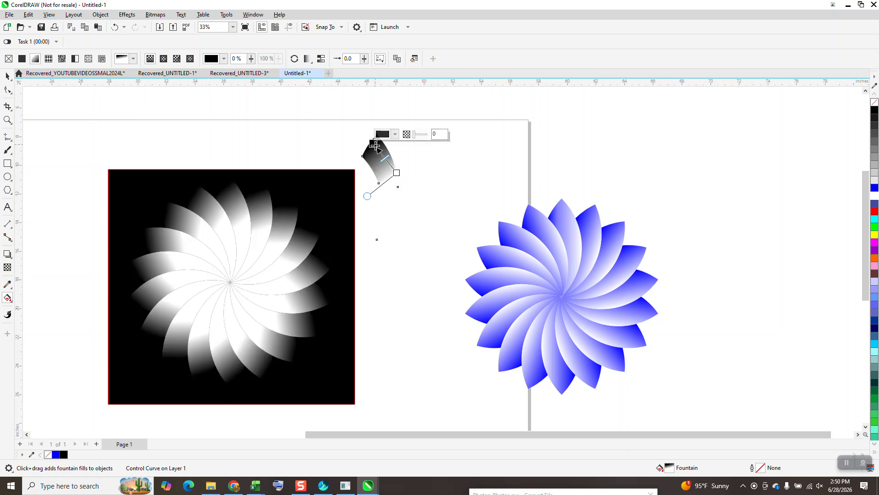
{"action": "left_click_drag", "start_coordinate": [396, 173], "coordinate": [384, 209]}
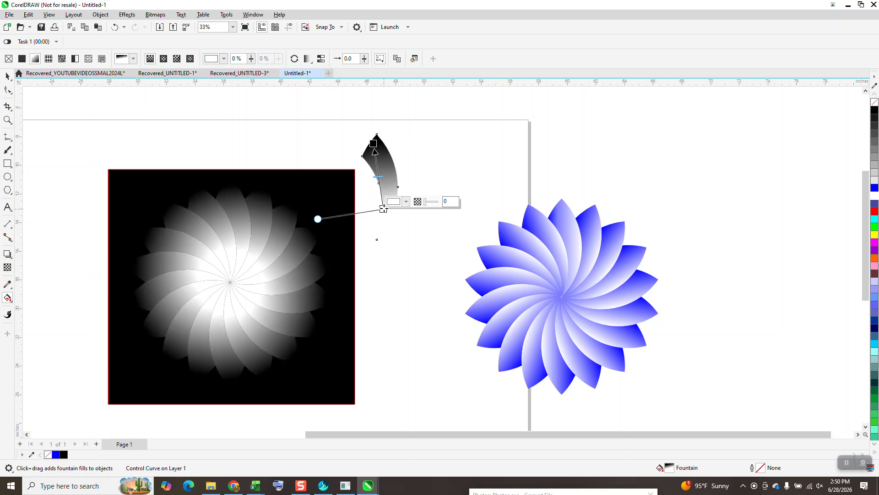
{"action": "mouse_move", "coordinate": [374, 151]}
{"action": "left_mouse_down"}
{"action": "mouse_move", "coordinate": [374, 127]}
{"action": "mouse_move", "coordinate": [378, 151]}
{"action": "left_mouse_up"}
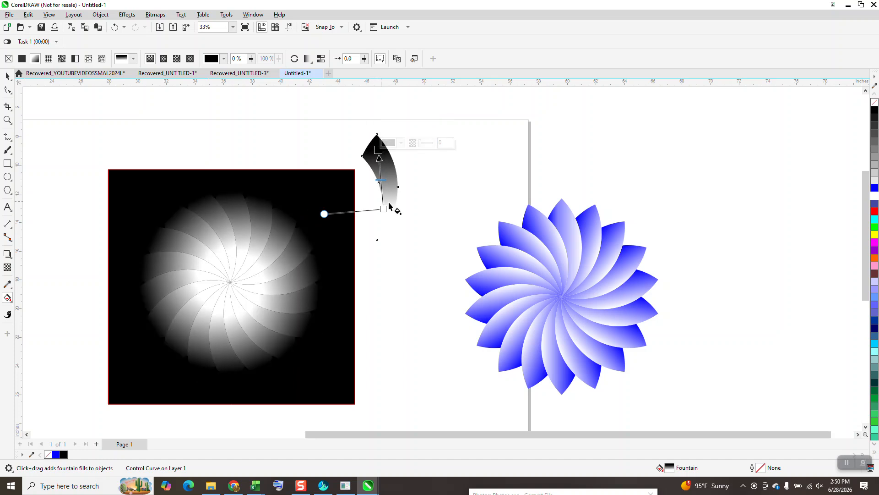
Run the original crescent's fountain fill crosswise, from white just outside the inner edge to black just outside the outer edge.
{"action": "left_click_drag", "start_coordinate": [384, 208], "coordinate": [373, 184]}
{"action": "left_click_drag", "start_coordinate": [378, 151], "coordinate": [403, 170]}
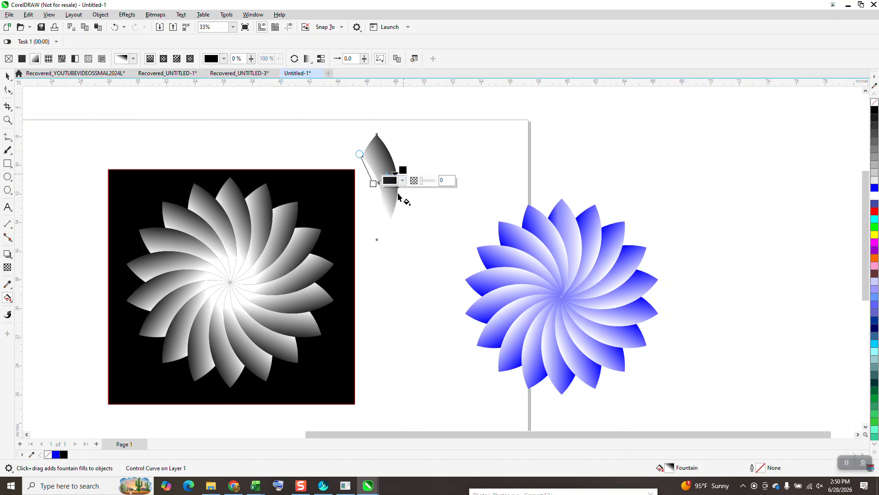
{"action": "left_click", "coordinate": [8, 76]}
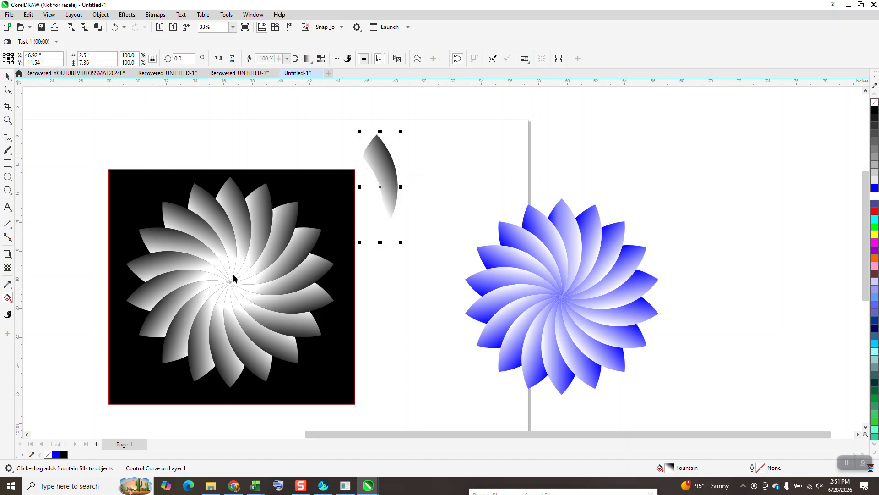
Try a white outline on all petals of the flower on the black square, and replace it with a black hairline outline.
{"action": "left_click_drag", "start_coordinate": [123, 223], "coordinate": [367, 428]}
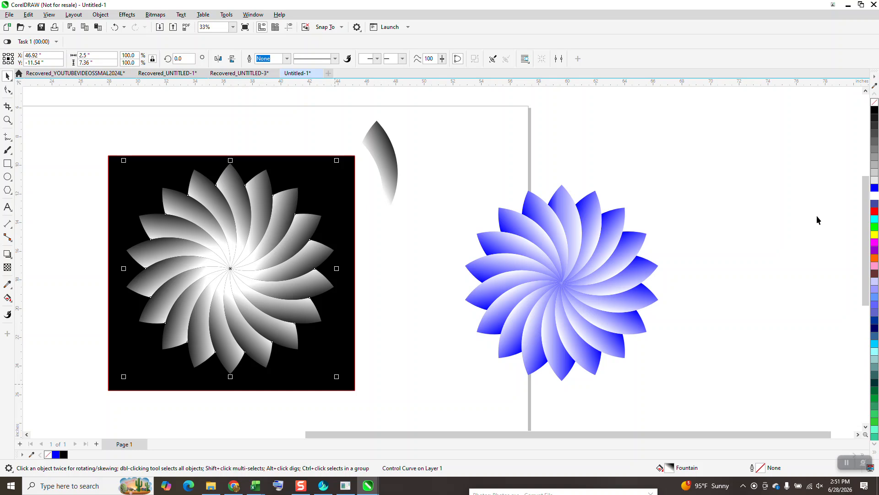
{"action": "right_click", "coordinate": [874, 198]}
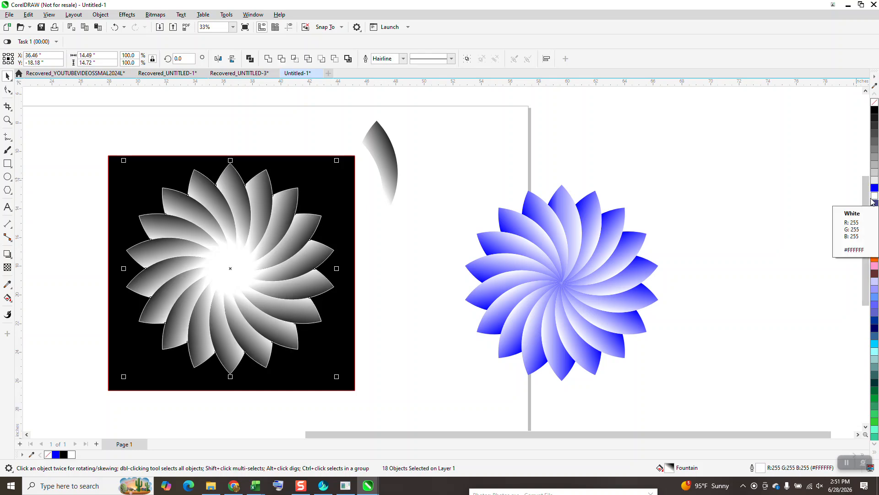
{"action": "right_click", "coordinate": [875, 113]}
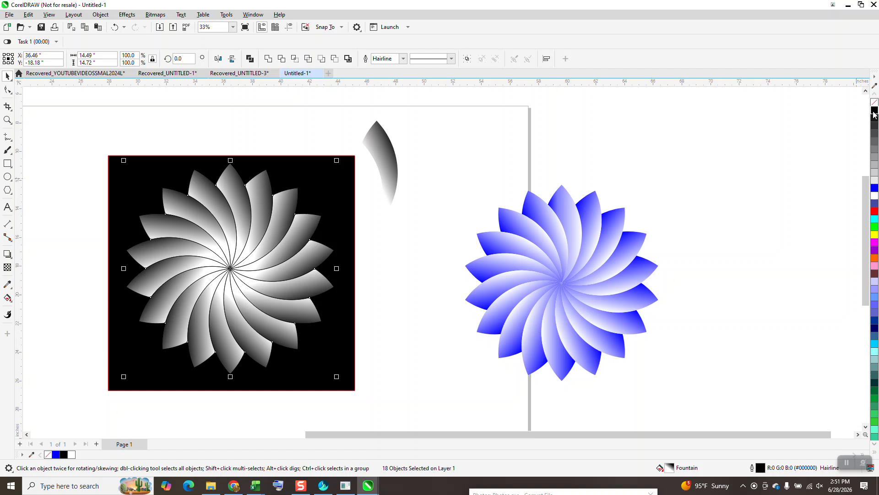
{"action": "left_click", "coordinate": [480, 180]}
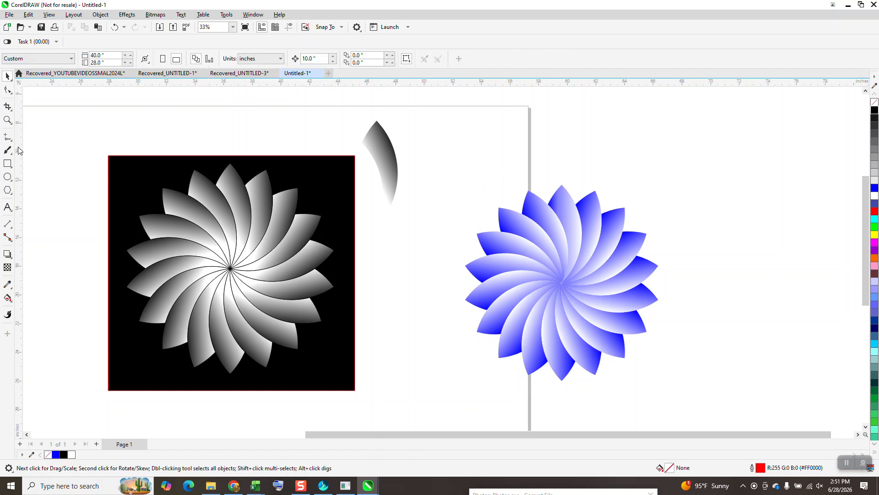
{"action": "left_click", "coordinate": [7, 120]}
{"action": "left_click_drag", "start_coordinate": [136, 162], "coordinate": [349, 358]}
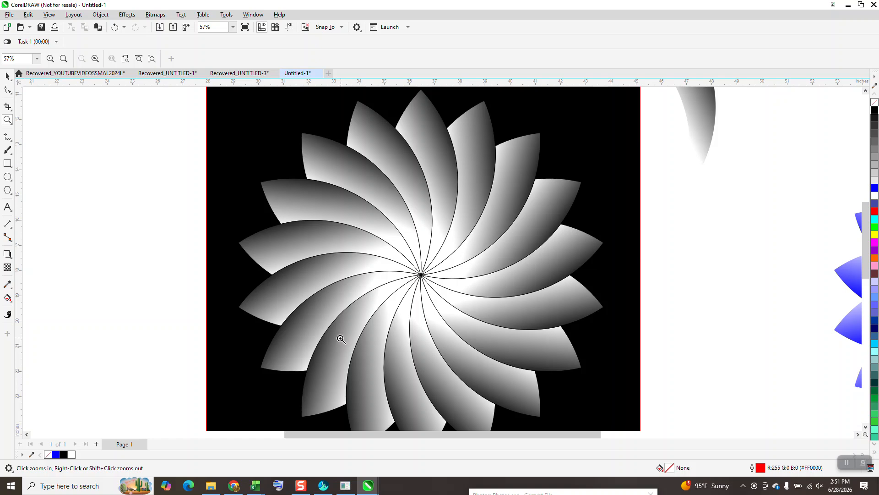
{"action": "scroll", "coordinate": [341, 341], "scroll_direction": "down", "scroll_amount": 3}
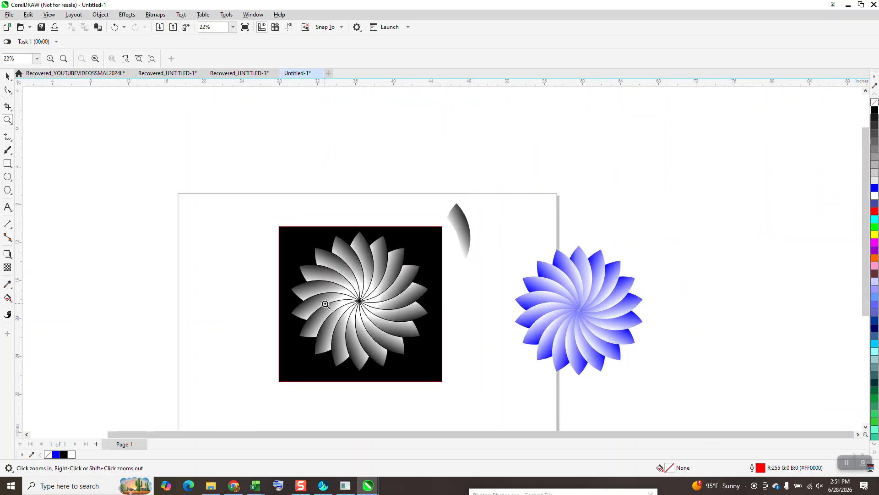